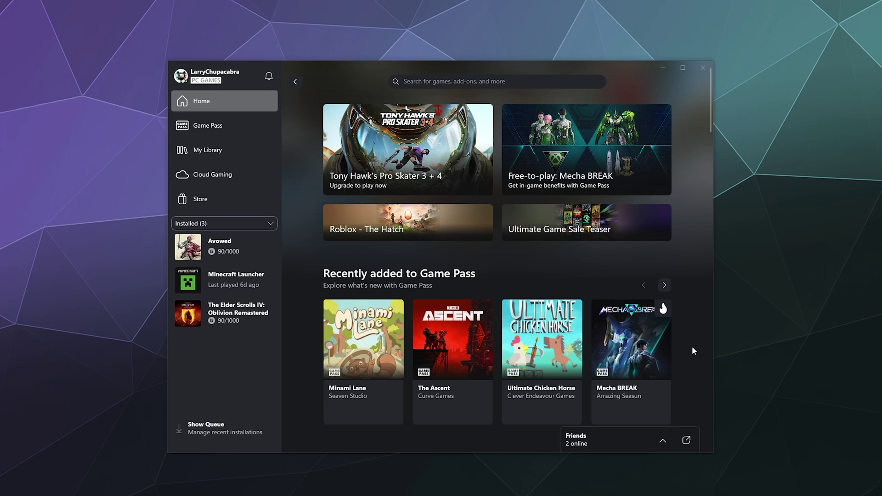
Step: Search for people matching "Persona" in the friends list and open the full profile of the second result
click(663, 441)
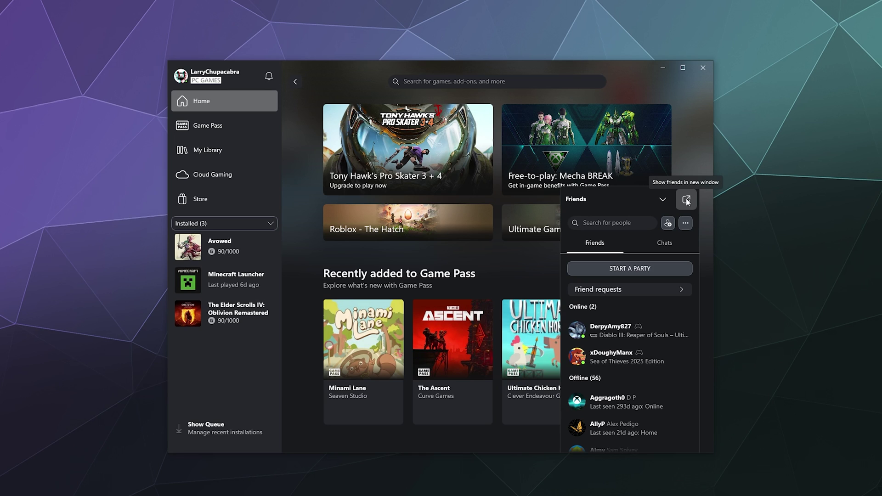
click(612, 223)
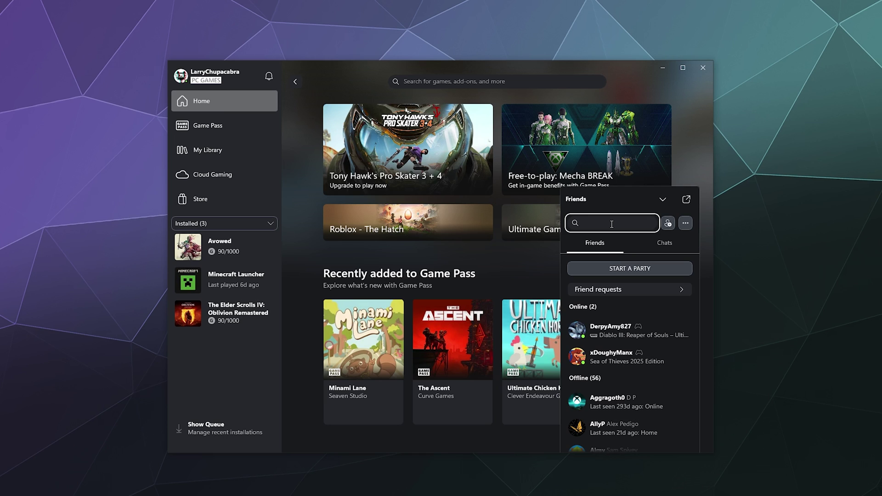
text(Persona)
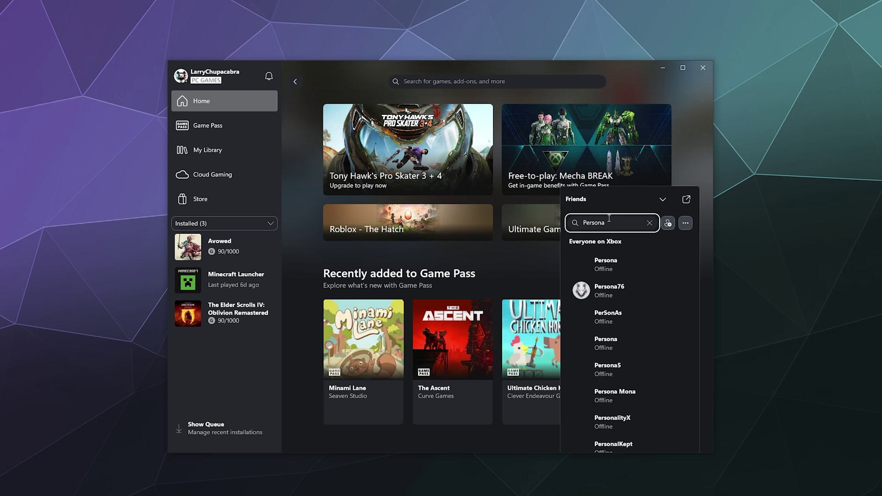
click(608, 295)
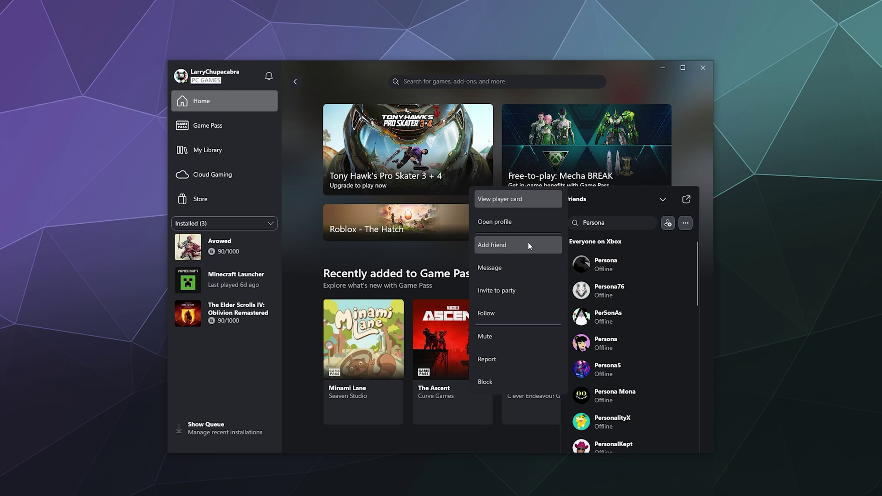
click(515, 221)
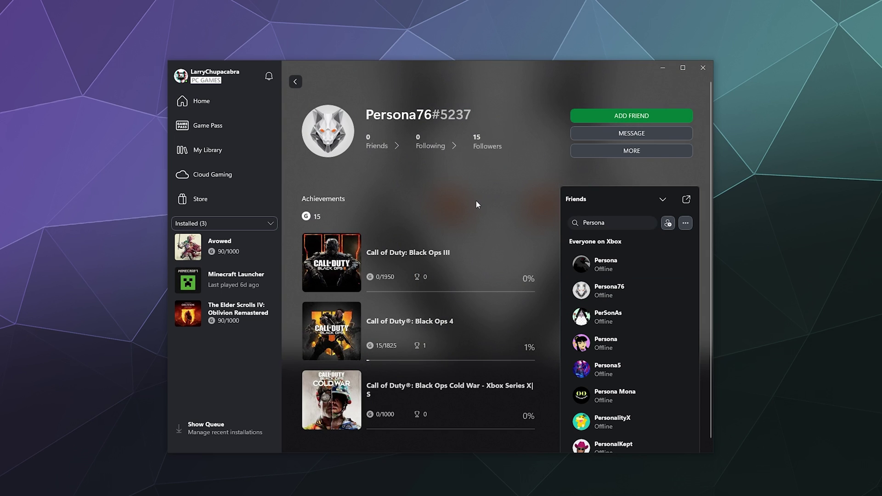
Step: Collapse the friends list, look over the player's achievements and recently played games, and leave the profile
click(617, 197)
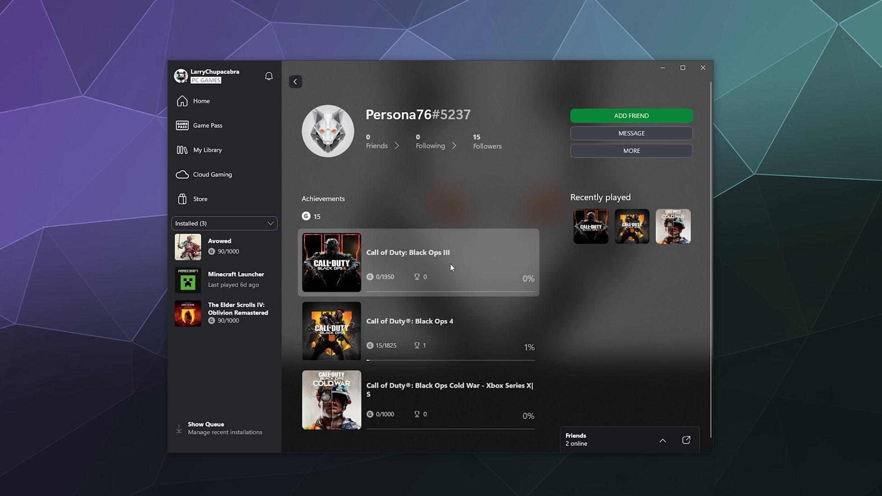
scroll(449, 312, down, 1)
scroll(427, 291, up, 1)
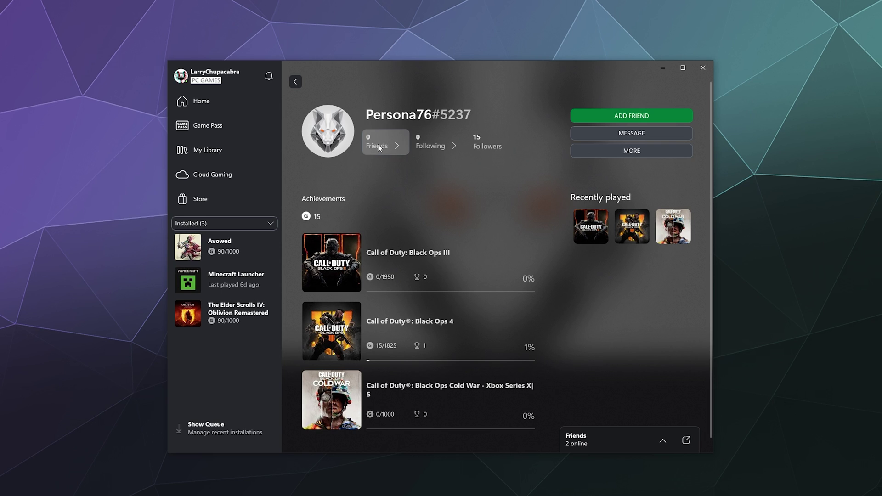
click(290, 86)
Step: Reopen the friends list and view the actions available for the second search result without choosing one
click(621, 442)
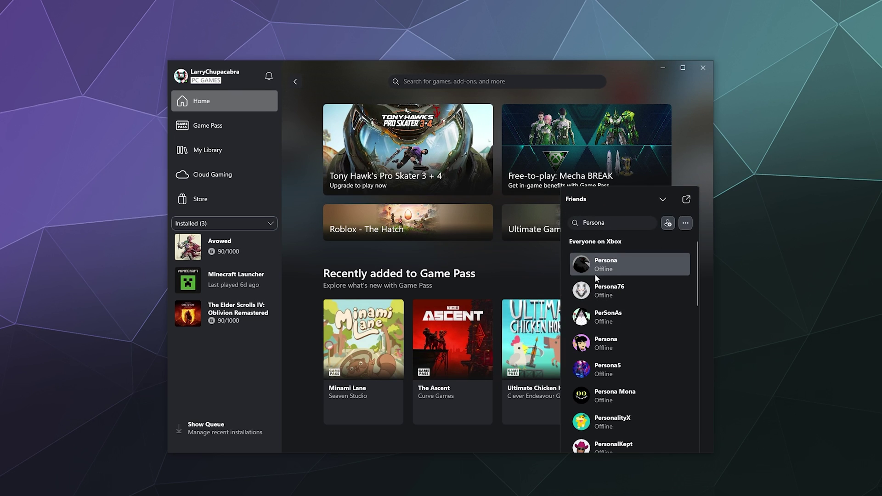
click(597, 290)
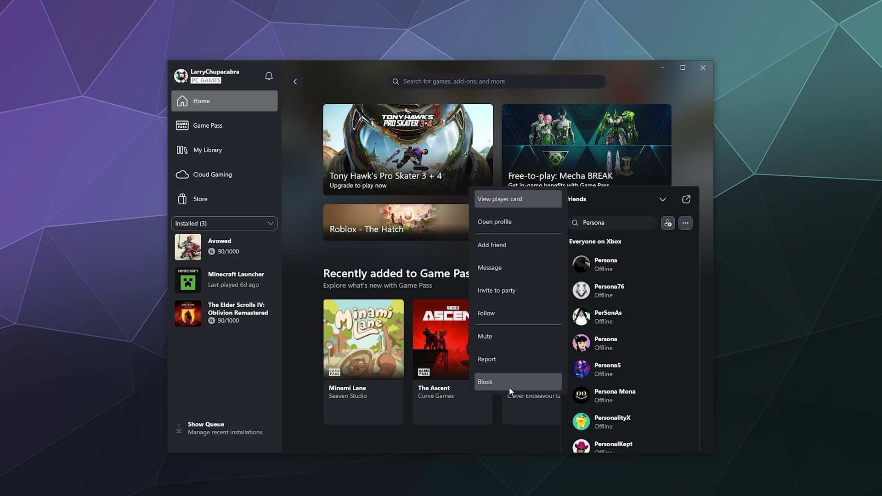
click(628, 196)
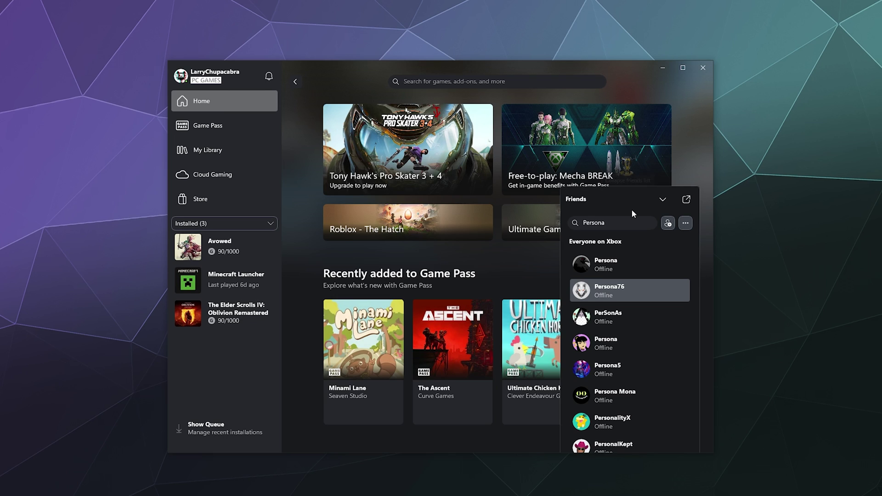
Step: Open the suggestions for more friends, try selecting the fourth suggested friend, clear that selection, and close the suggestions
click(668, 223)
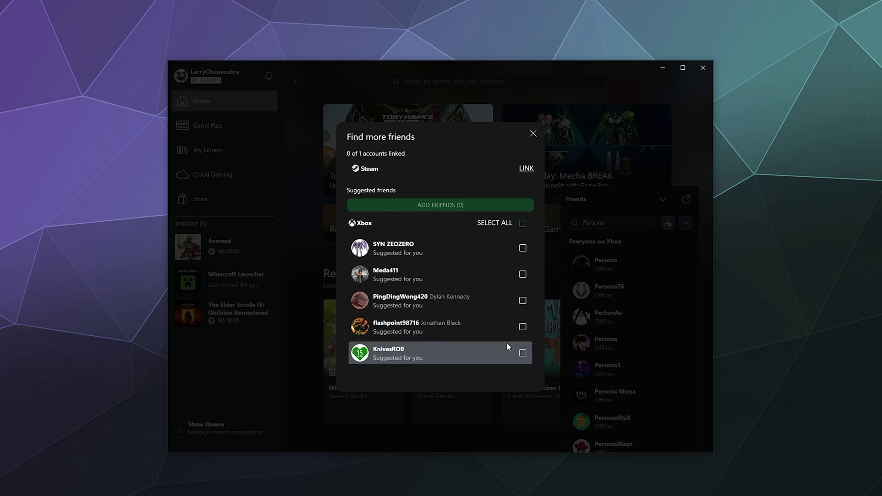
click(522, 327)
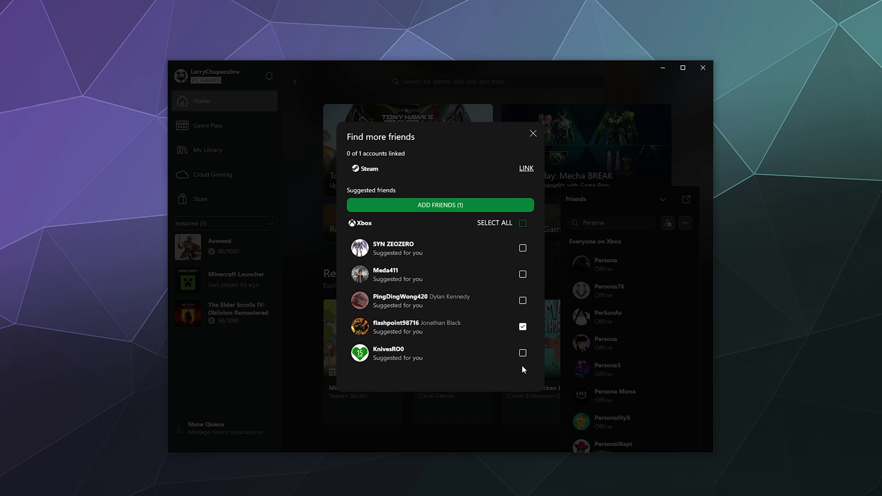
click(522, 327)
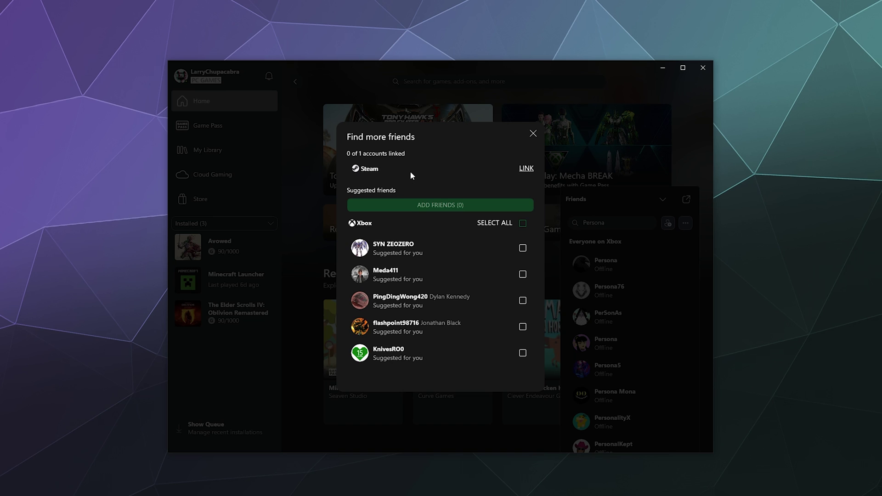
click(530, 135)
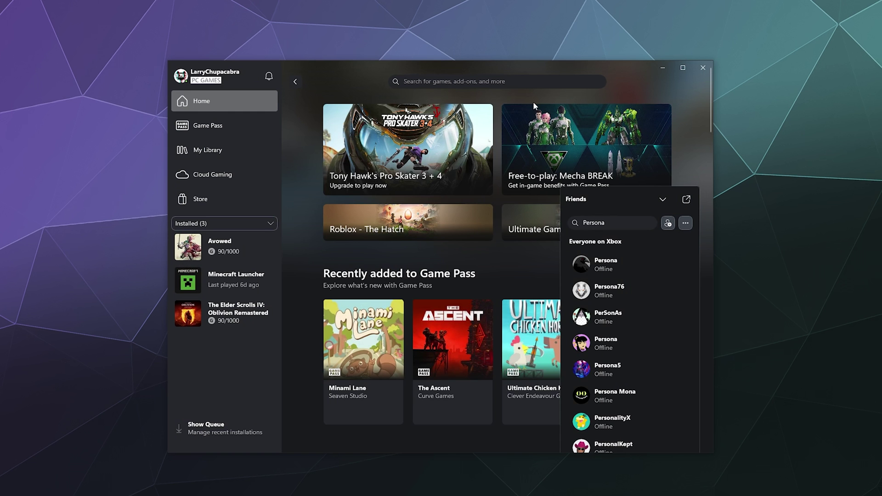
Step: Clear the people search and open the full profile of the offline friend who last played Diablo IV
click(640, 220)
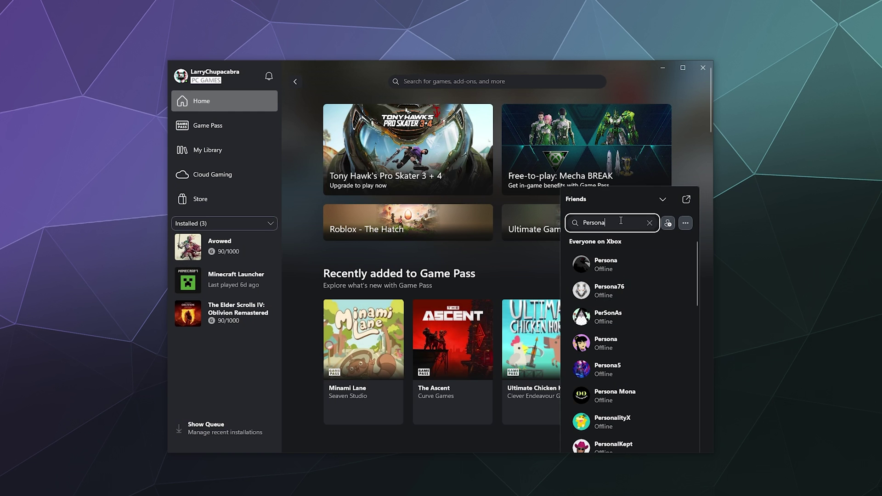
click(649, 223)
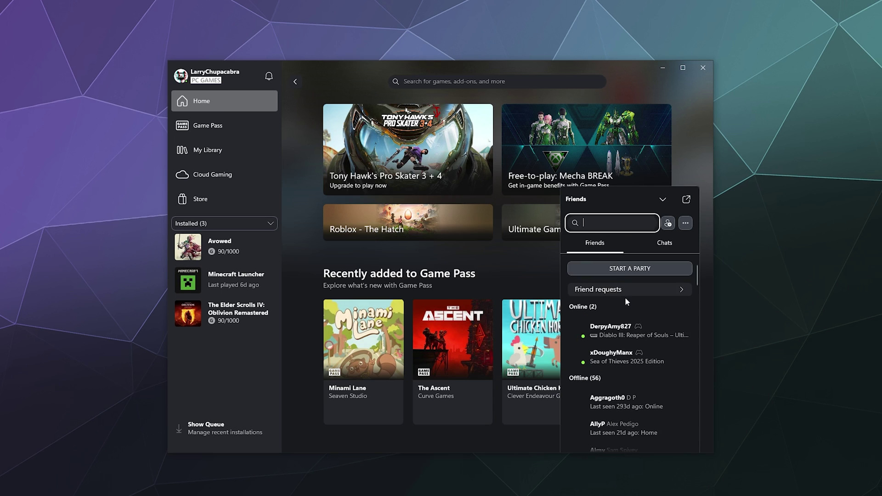
scroll(630, 307, down, 5)
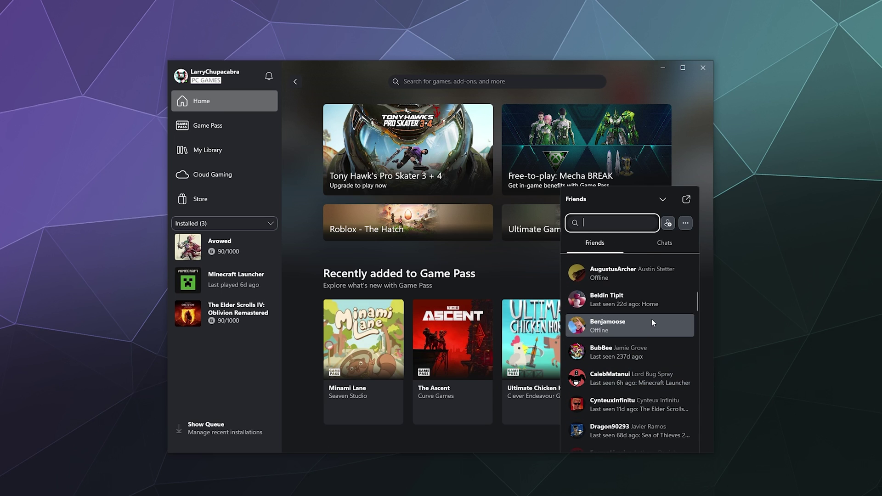
scroll(652, 319, down, 5)
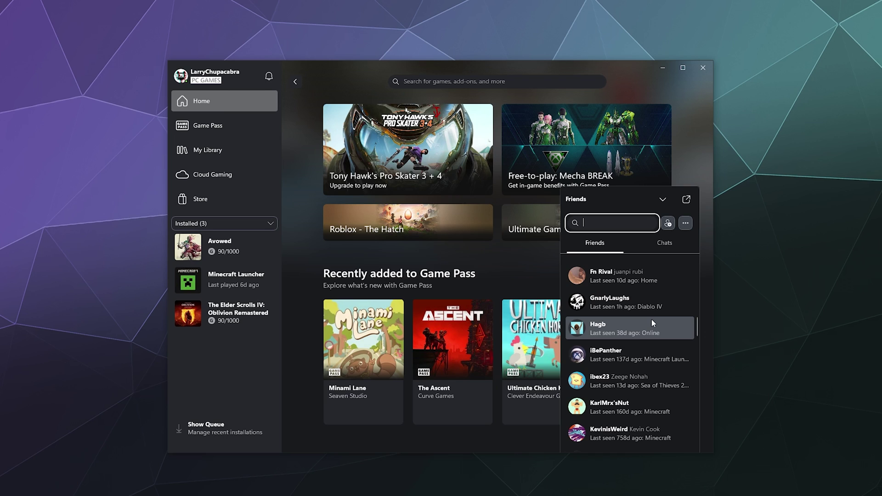
right_click(618, 303)
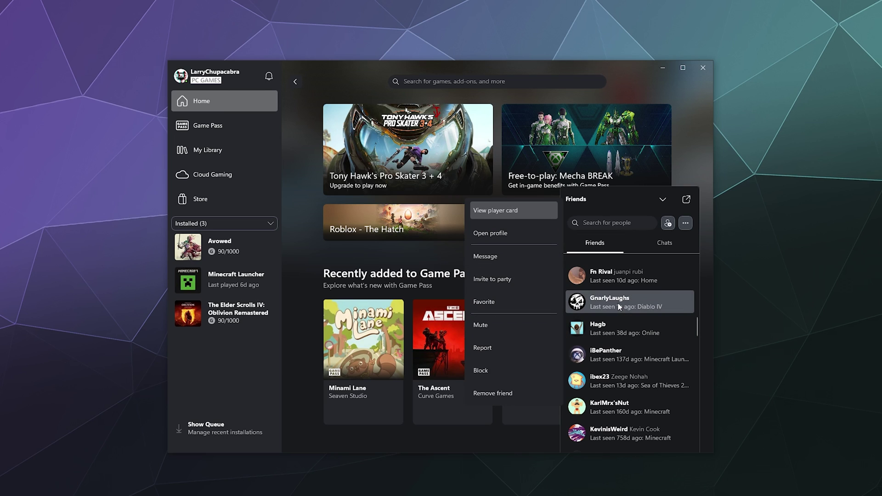
click(513, 233)
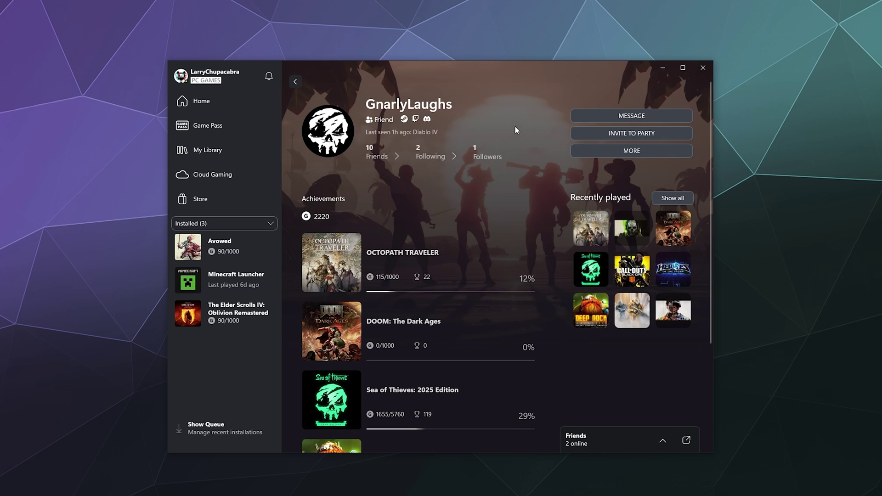
Step: View the additional actions offered on the friend's profile and dismiss them without choosing one
click(646, 151)
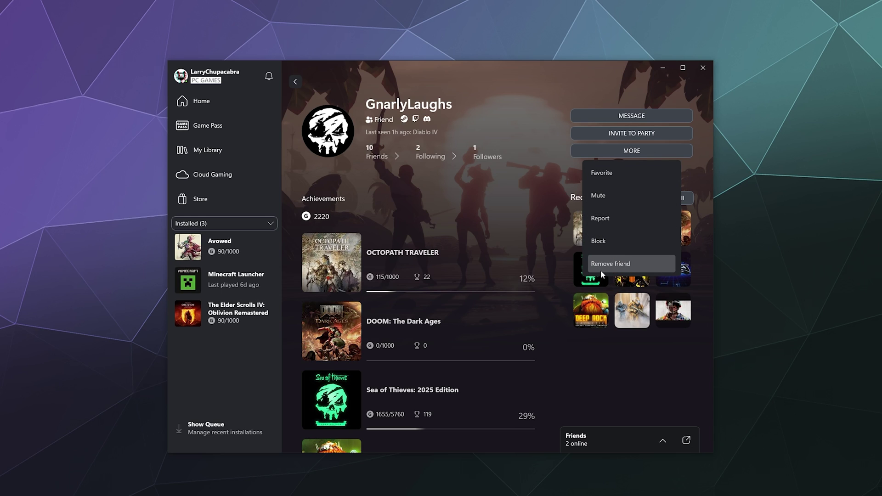
click(532, 192)
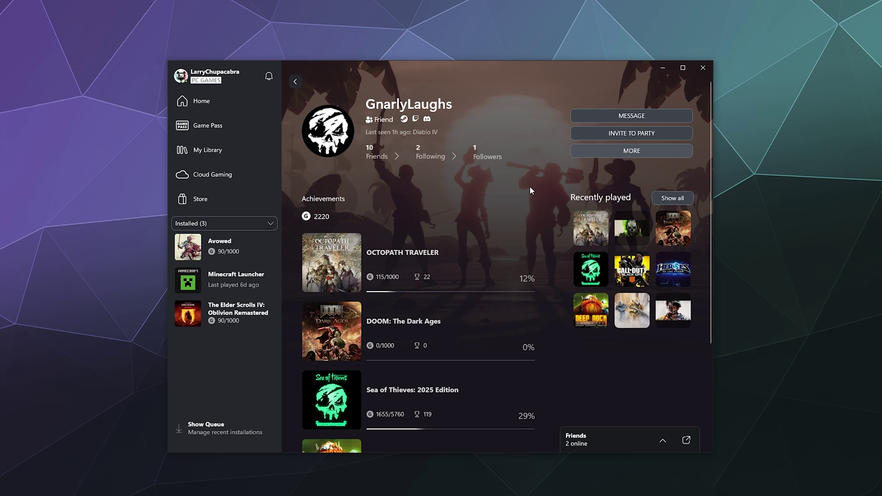
click(573, 150)
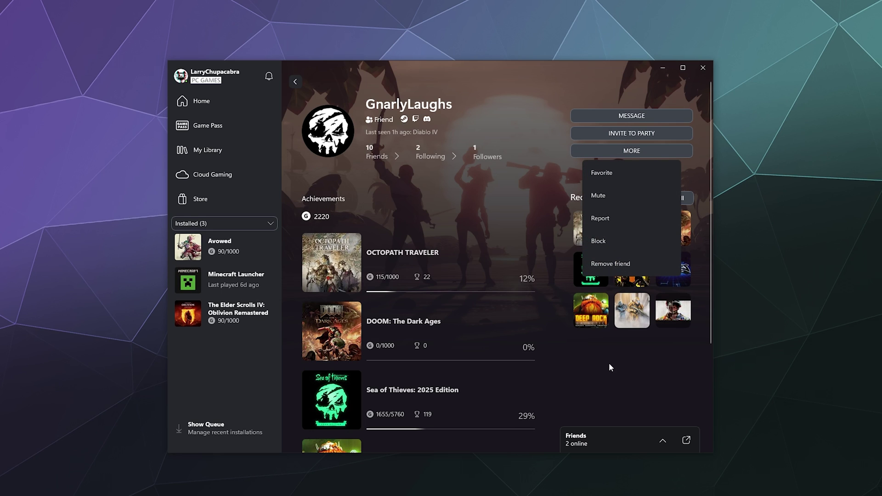
click(598, 444)
Step: Expand the friends list, view the actions available for the first online friend, and collapse the list again
click(598, 444)
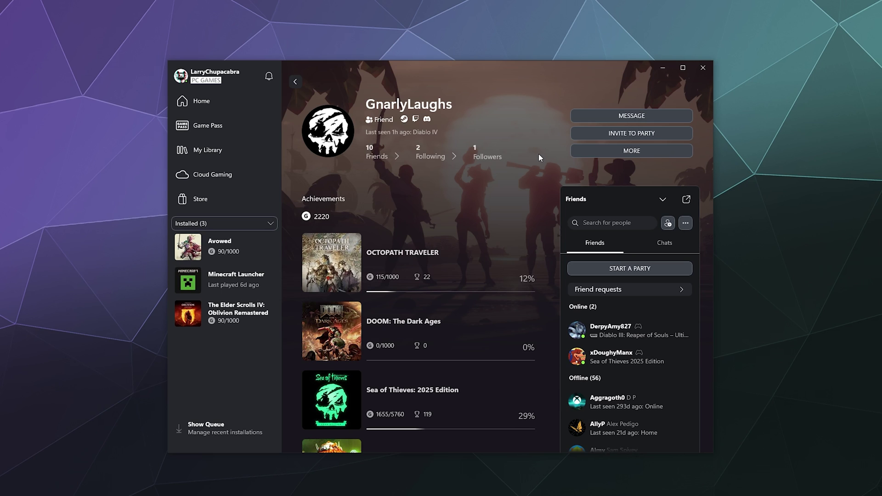
right_click(602, 327)
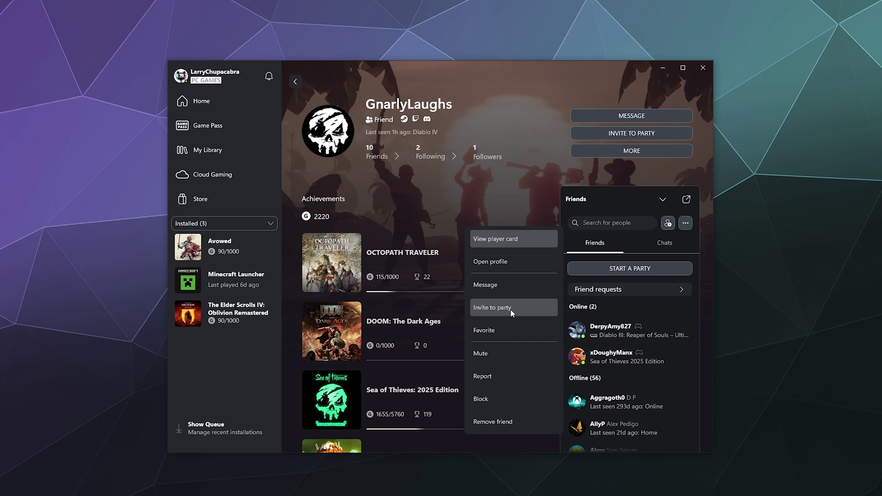
click(535, 183)
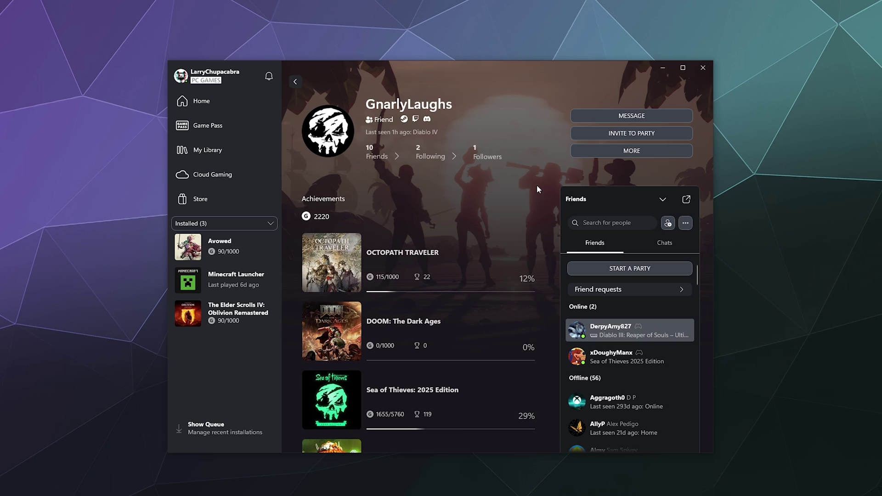
click(662, 198)
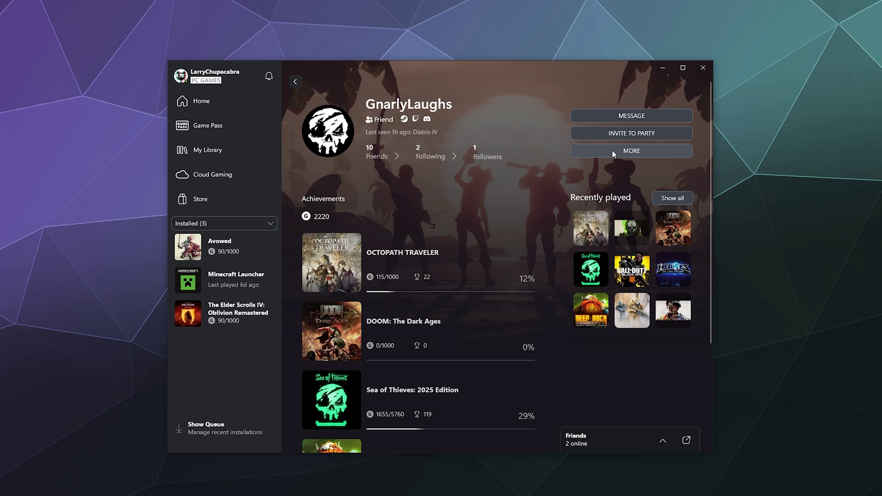
Step: Open a message conversation with the fifth offline friend, ready the message field, and close the conversation without sending anything
click(600, 445)
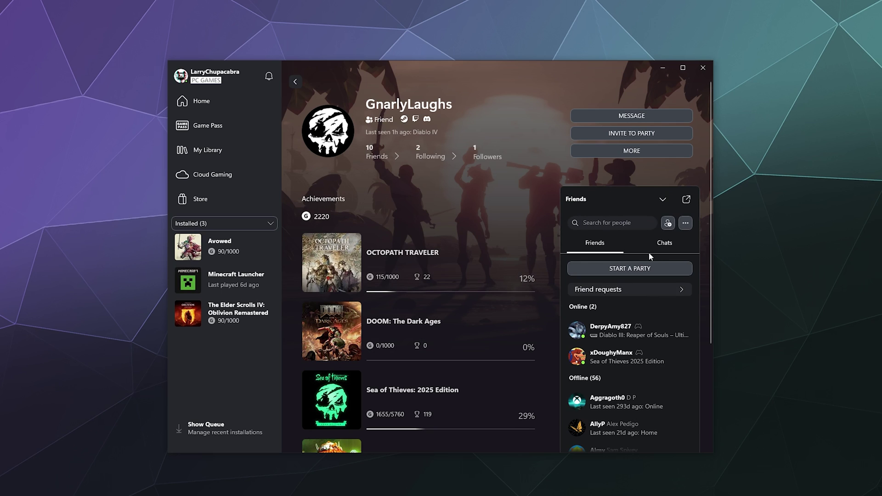
scroll(616, 294, down, 5)
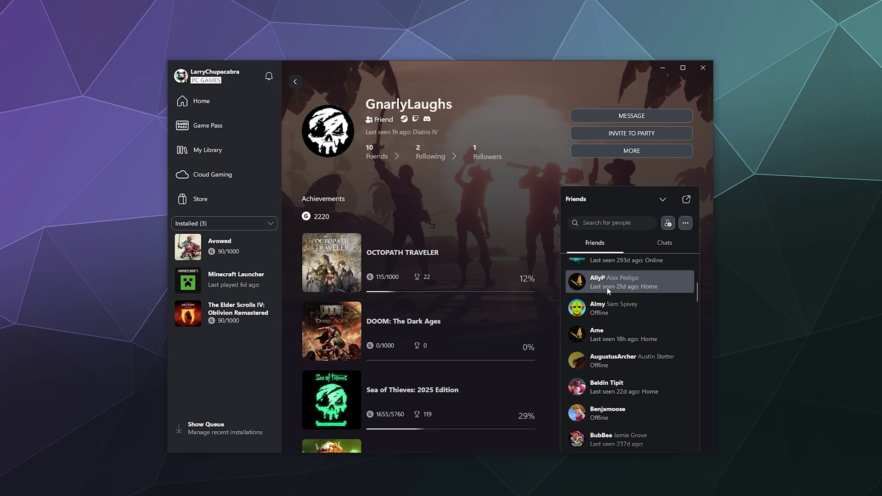
right_click(601, 366)
click(602, 361)
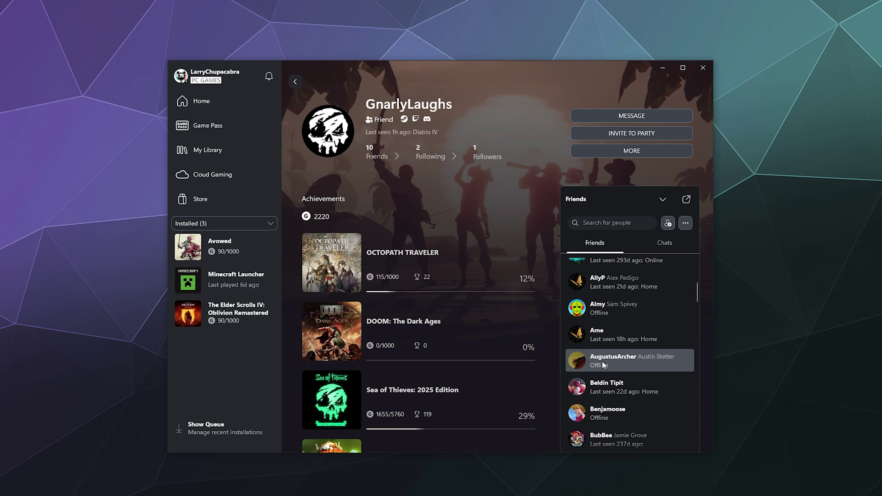
click(602, 361)
drag(395, 137, 431, 183)
click(373, 400)
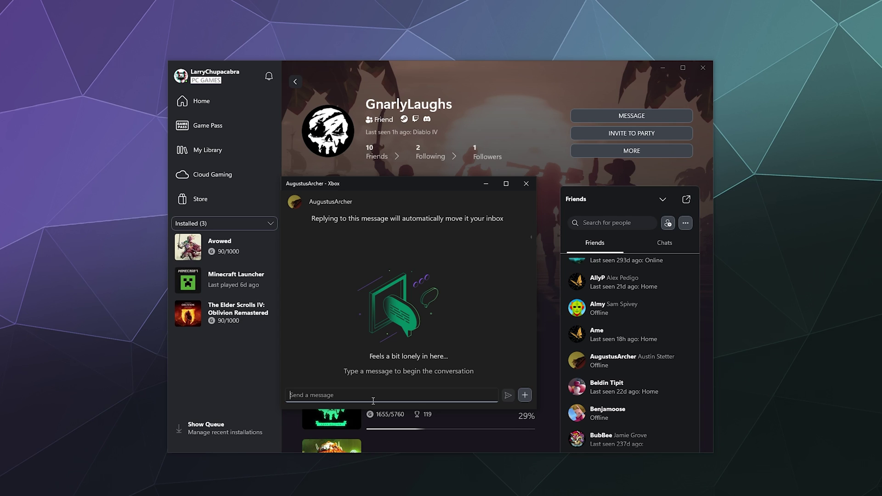
click(525, 183)
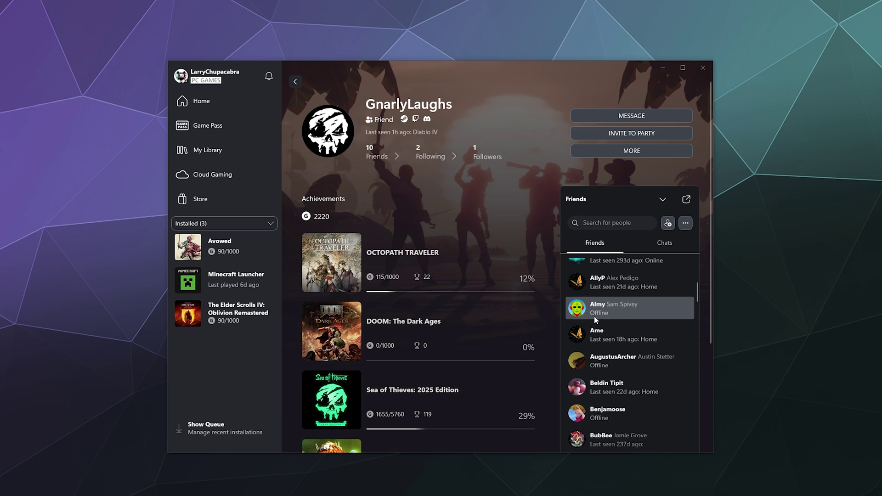
Step: Return to the home page with the friends list collapsed and check the notifications
scroll(597, 321, up, 3)
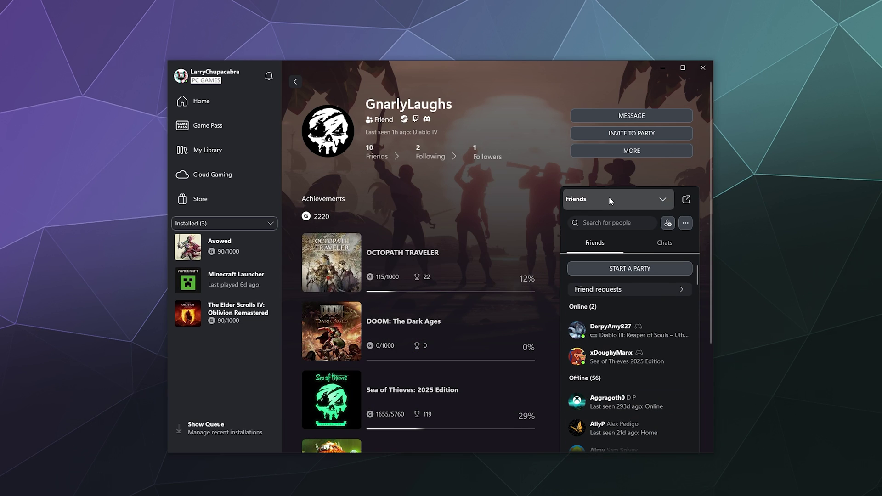
click(663, 199)
click(243, 105)
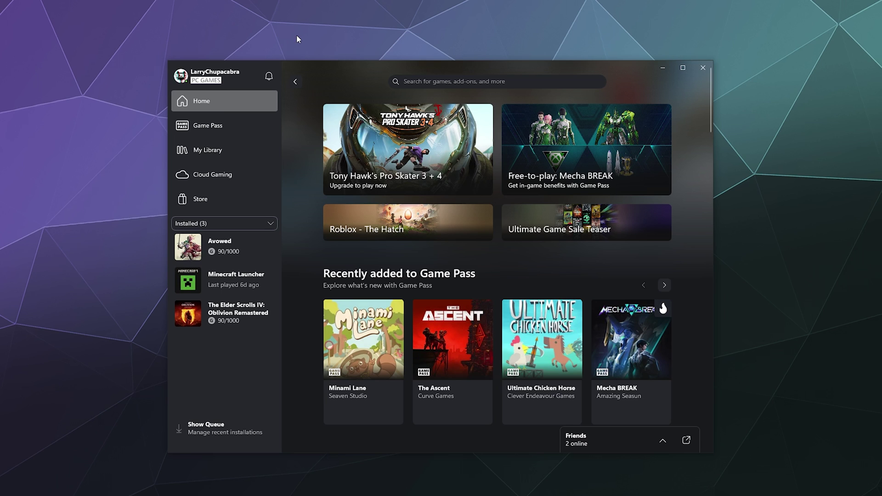
click(268, 77)
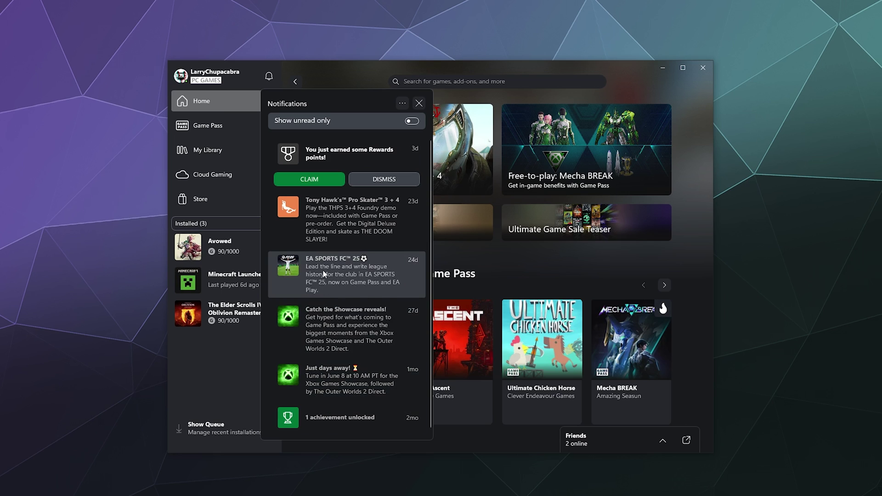
click(359, 77)
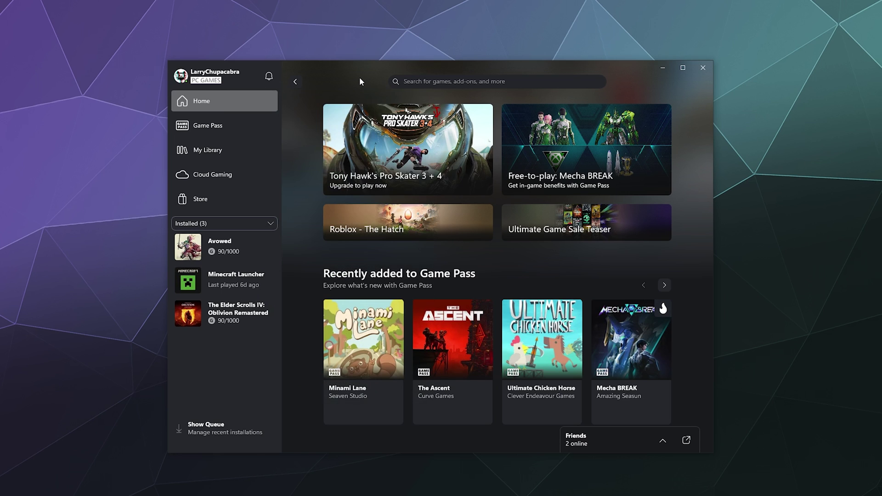